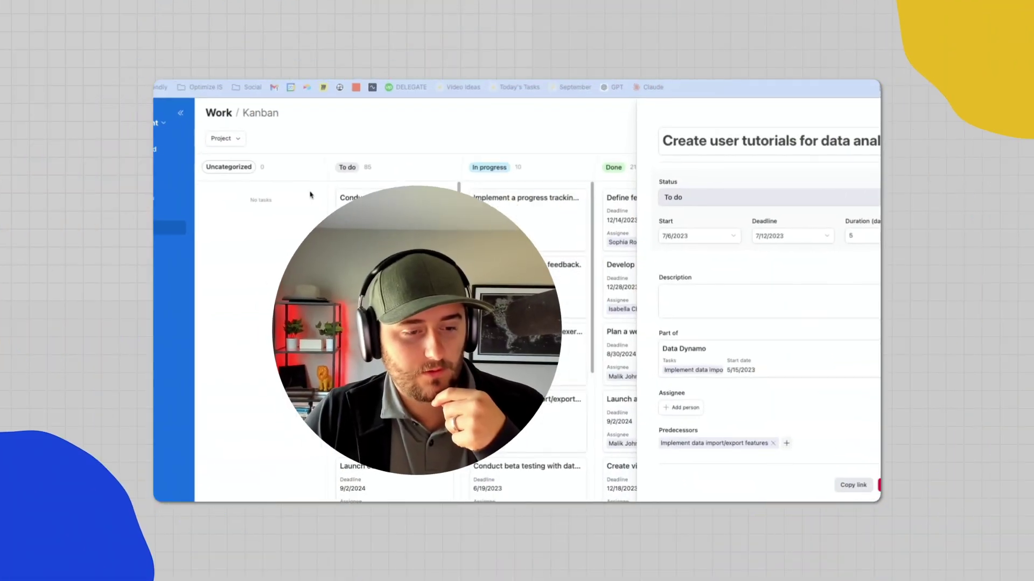
# Close the task panel and move the Conduct usability testing card from To do to In progress
pyautogui.scroll(-2, 683, 261)
pyautogui.scroll(2, 682, 262)
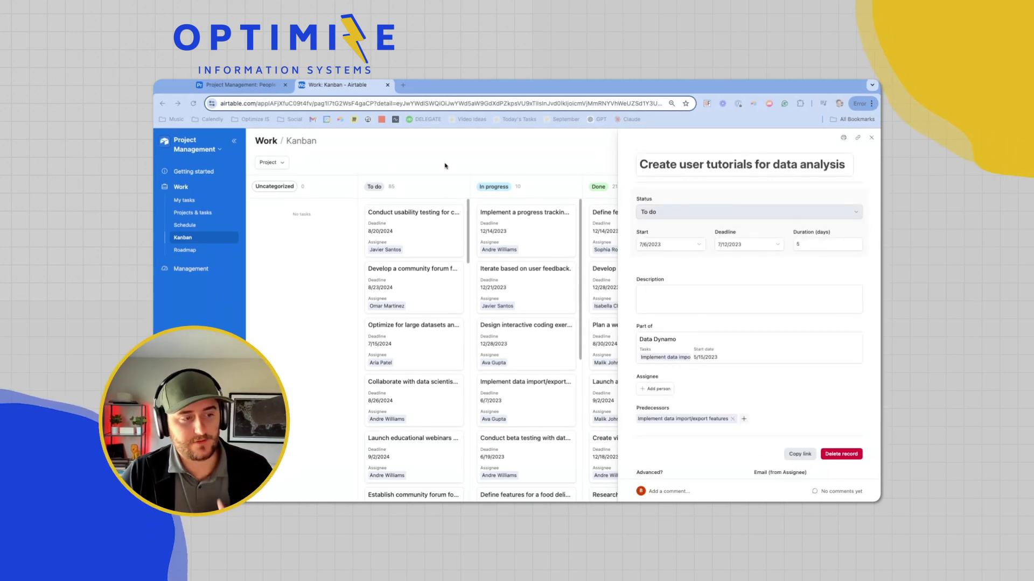
pyautogui.press('Escape')
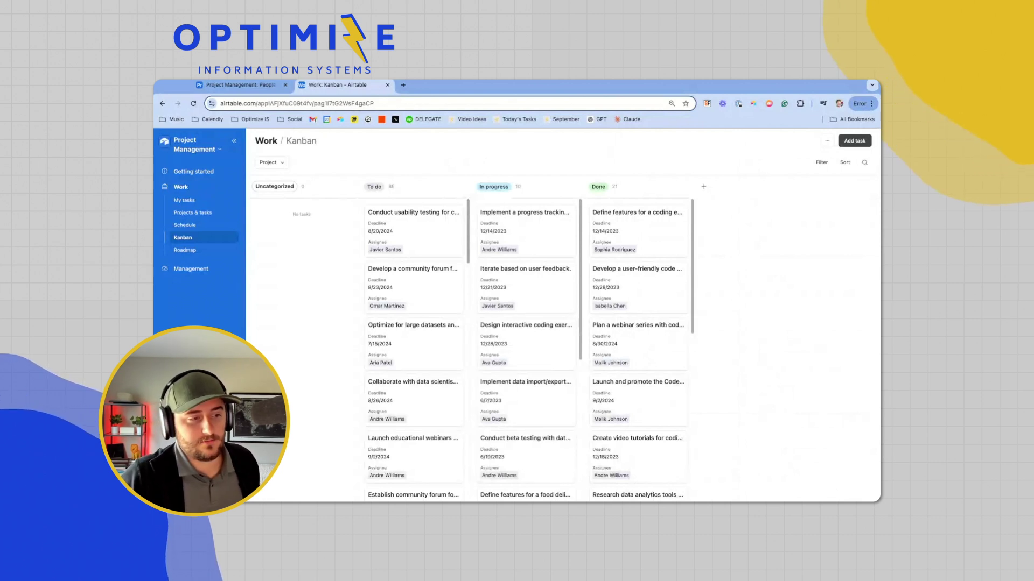
pyautogui.moveTo(399, 215); pyautogui.dragTo(542, 230)
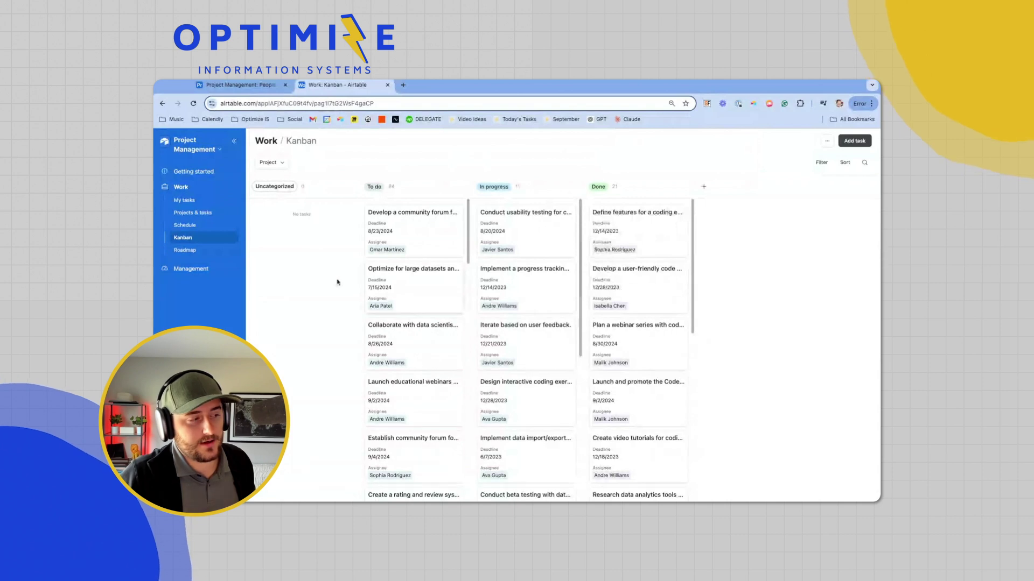
# Visit the Roadmap view, return to Kanban and open the Conduct usability testing task
pyautogui.click(185, 250)
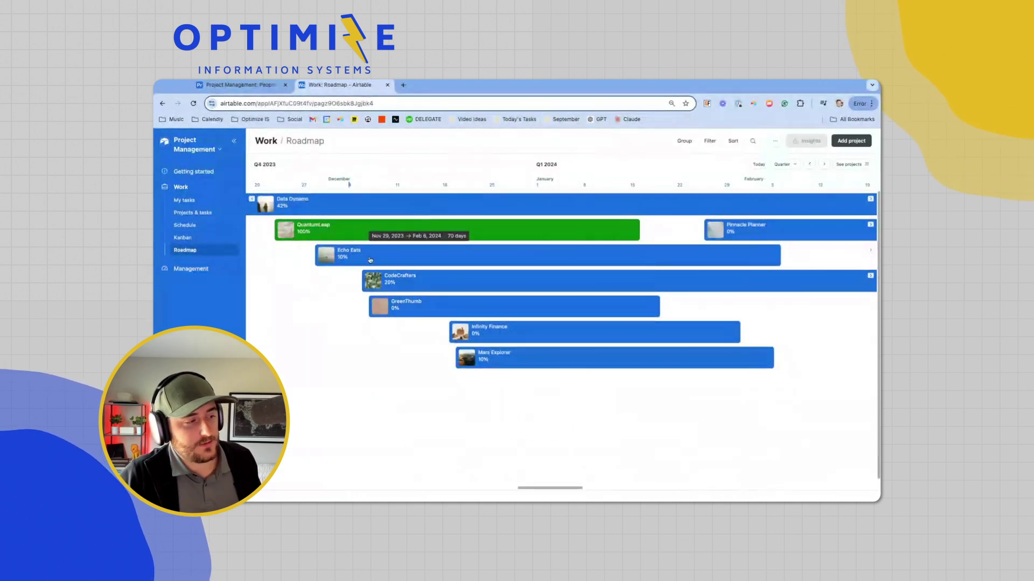
pyautogui.click(198, 243)
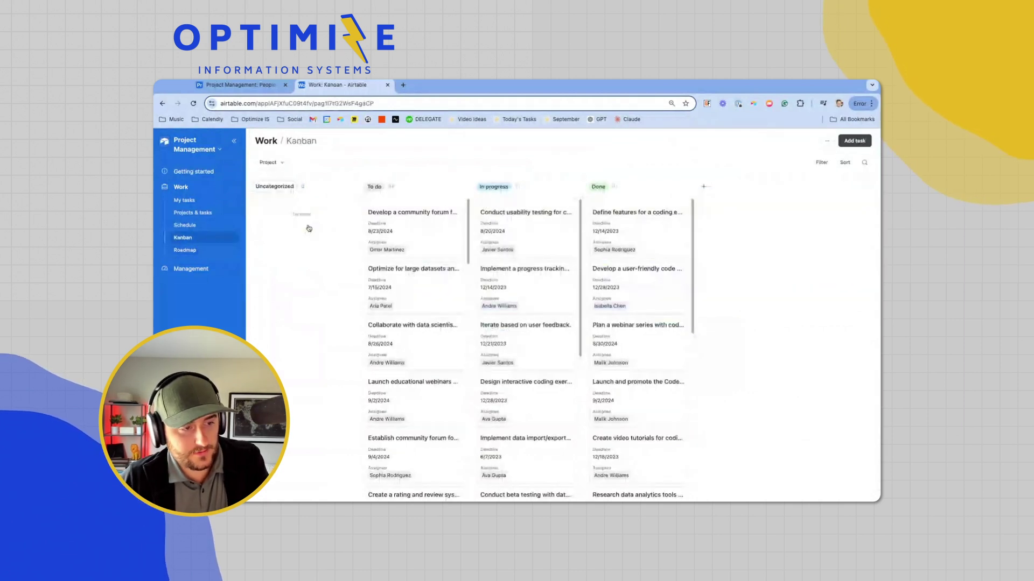
pyautogui.click(520, 226)
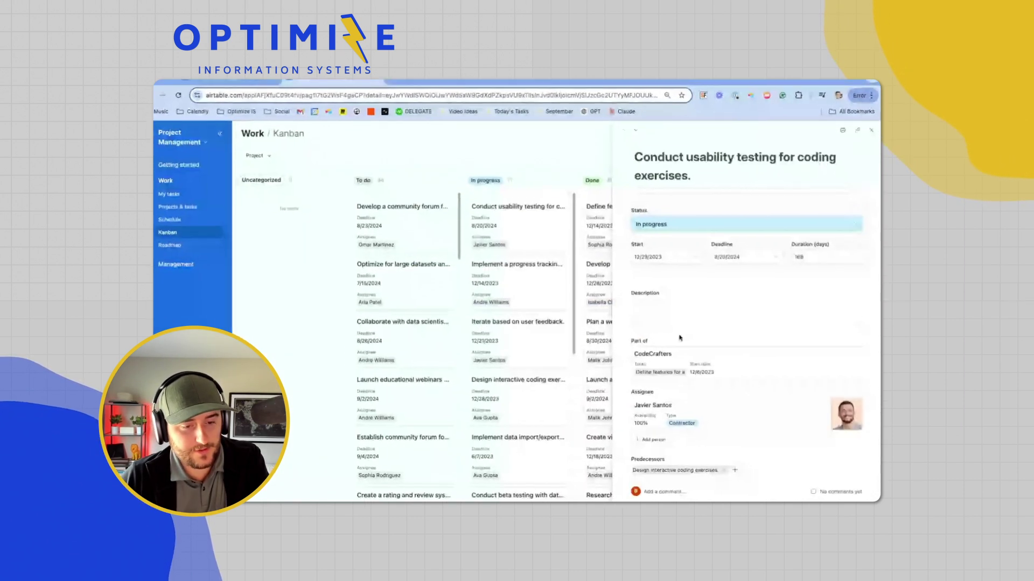
# Untick and re-tick Advanced? to hide, then reveal, the advanced settings groups
pyautogui.scroll(-5, 679, 338)
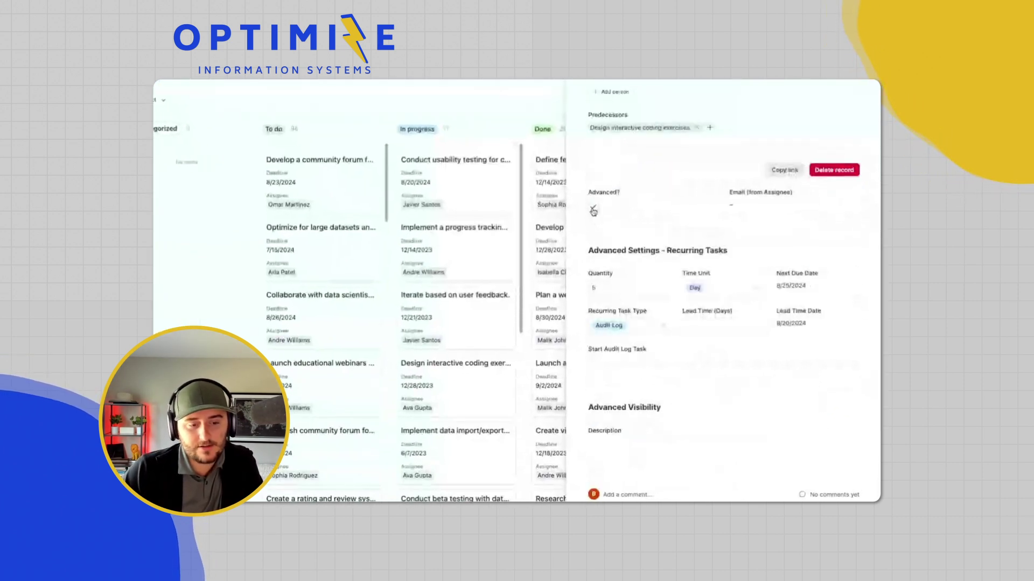
pyautogui.click(592, 208)
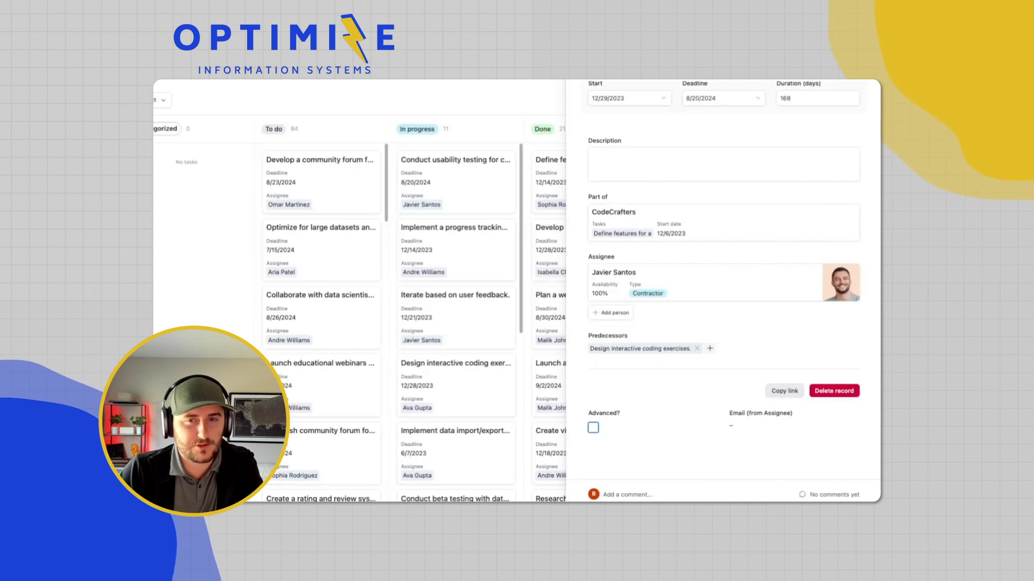
pyautogui.click(593, 427)
# Highlight the Advanced Visibility heading, then toggle Advanced? off and back on again
pyautogui.scroll(-4, 723, 291)
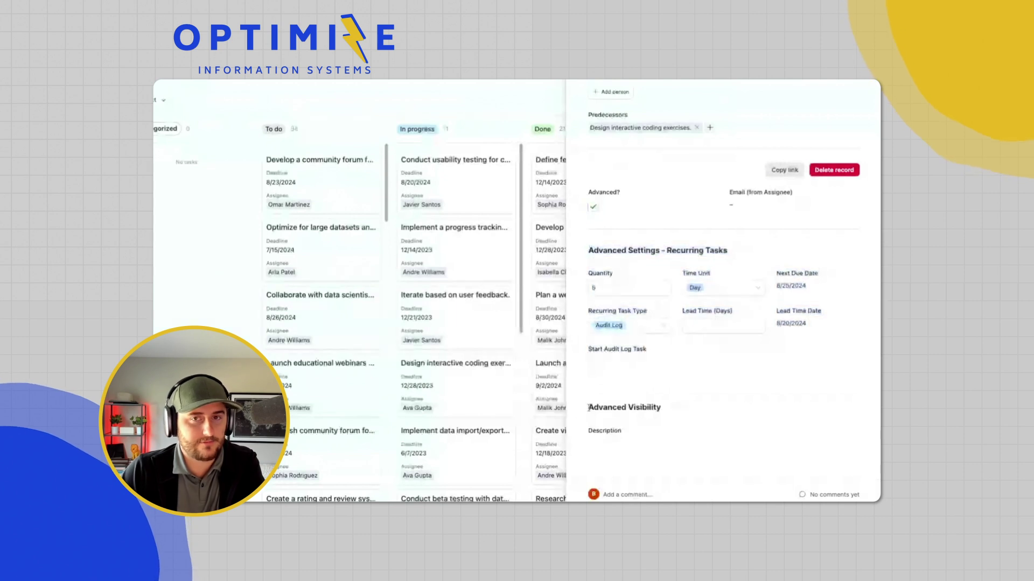
pyautogui.moveTo(588, 408); pyautogui.dragTo(623, 432)
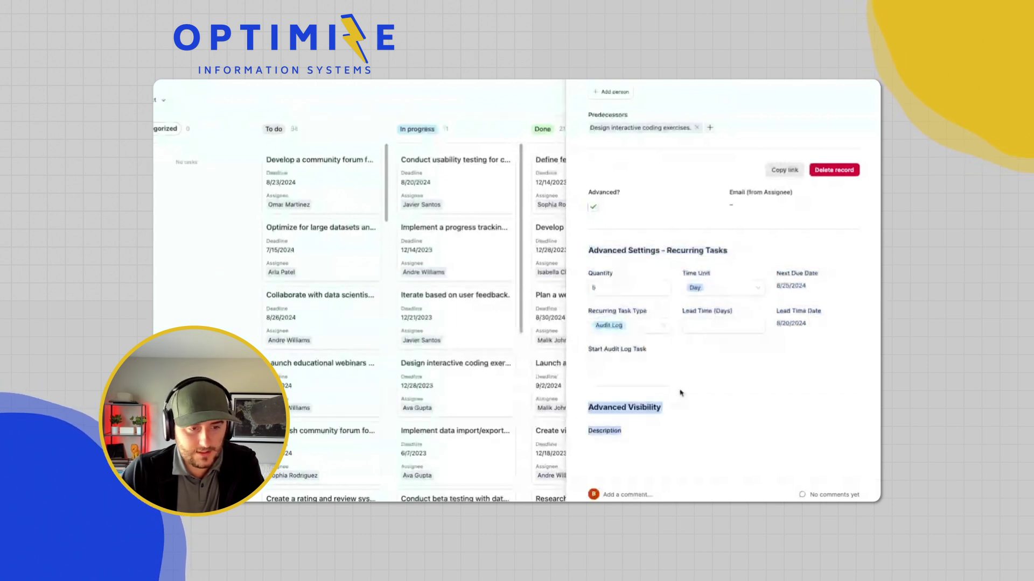
pyautogui.click(593, 207)
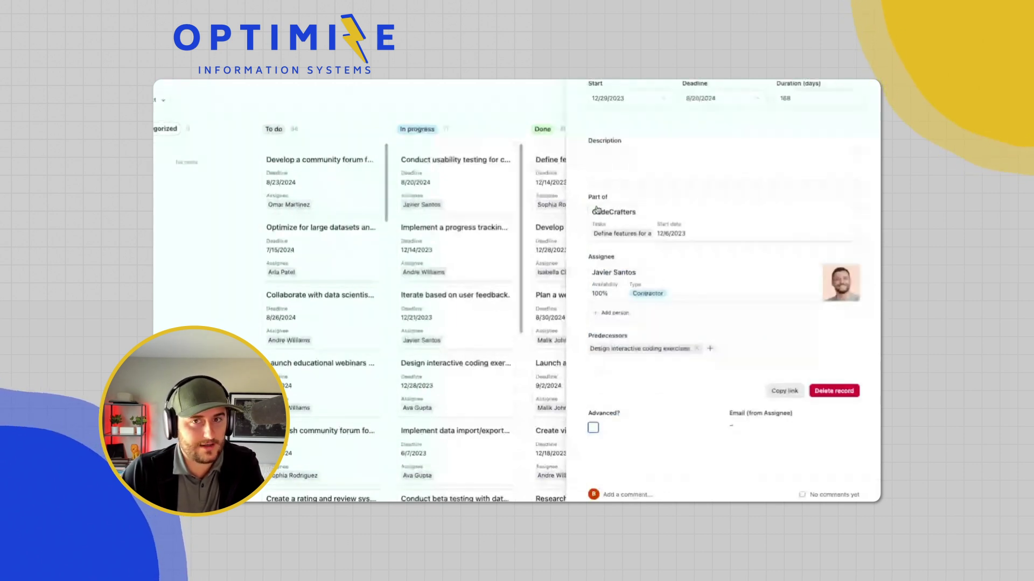
pyautogui.click(593, 428)
pyautogui.scroll(-4, 635, 335)
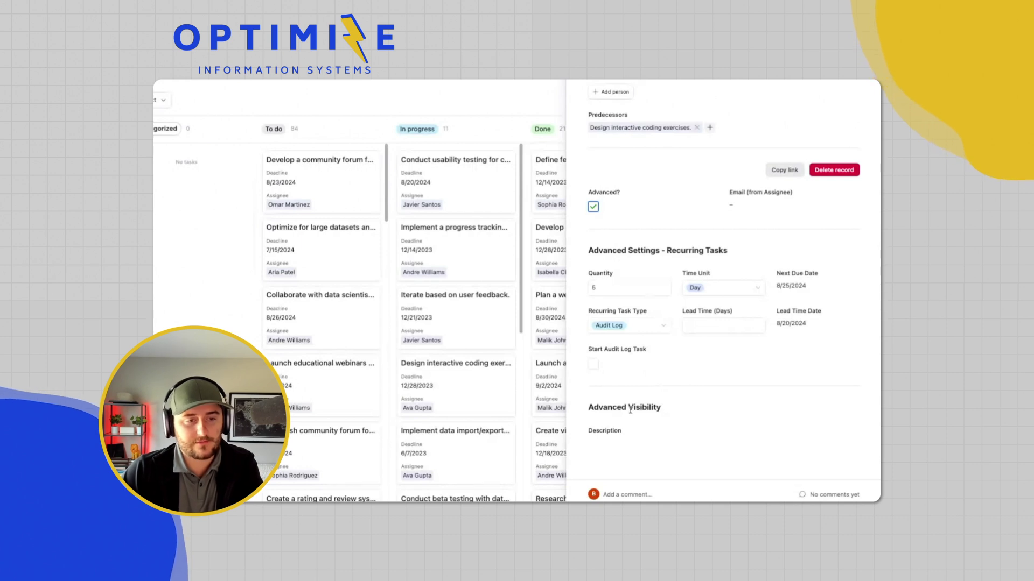
pyautogui.scroll(3, 721, 166)
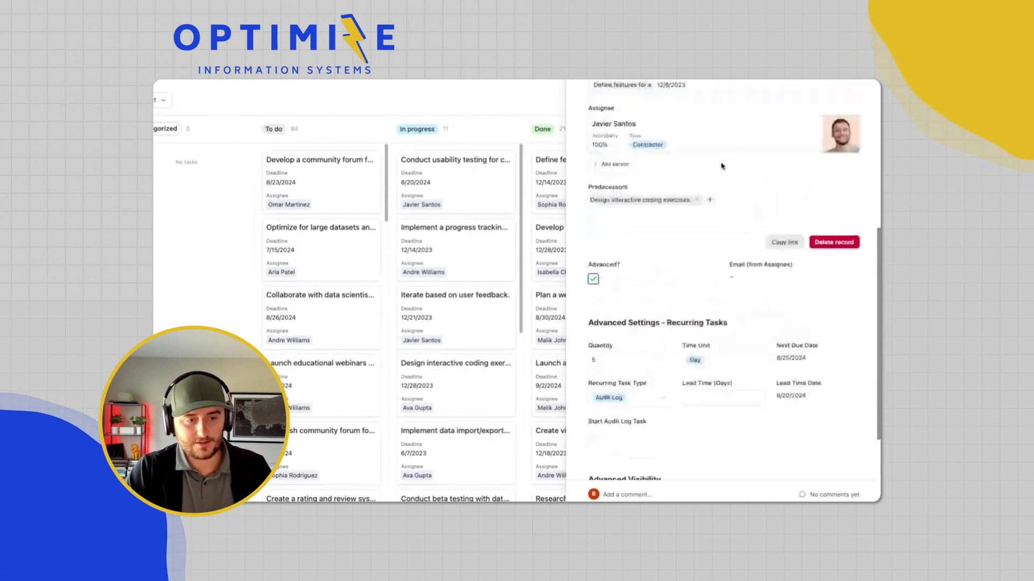
# Enter 'test test test' as the task's Description
pyautogui.scroll(3, 722, 166)
pyautogui.click(715, 186)
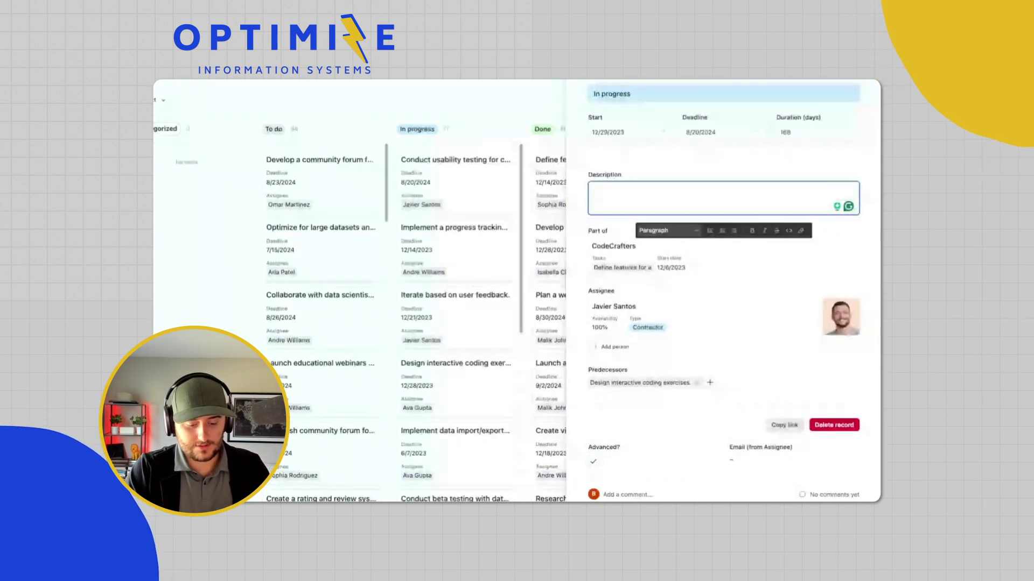
pyautogui.write('test')
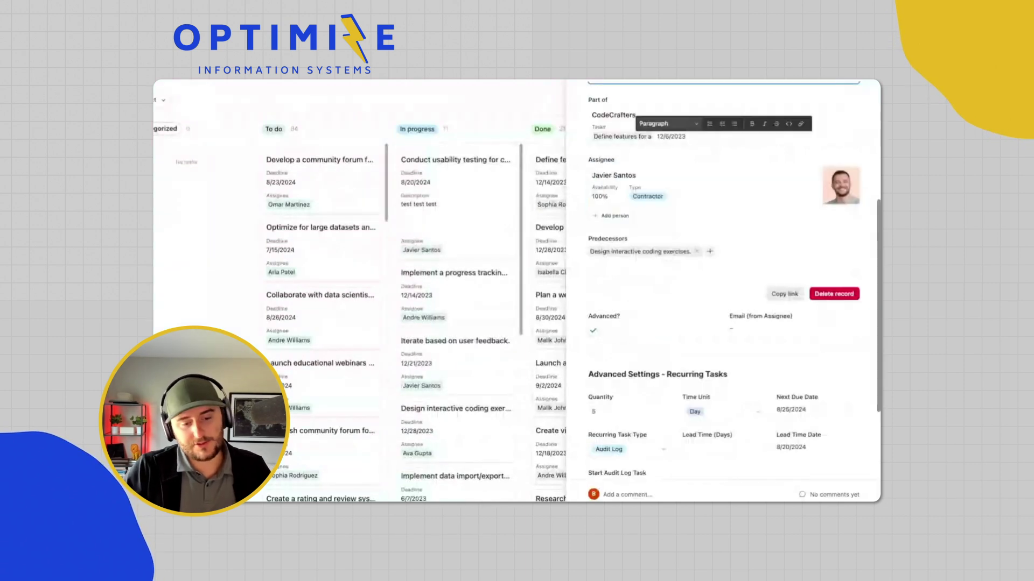
pyautogui.scroll(-3, 653, 430)
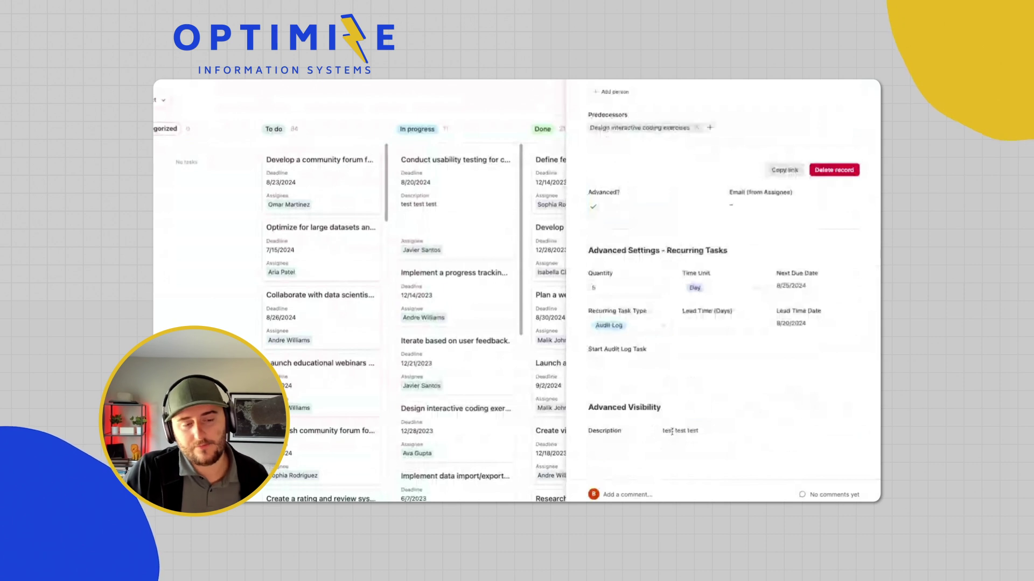
pyautogui.scroll(1, 673, 431)
pyautogui.scroll(5, 679, 431)
pyautogui.click(630, 168)
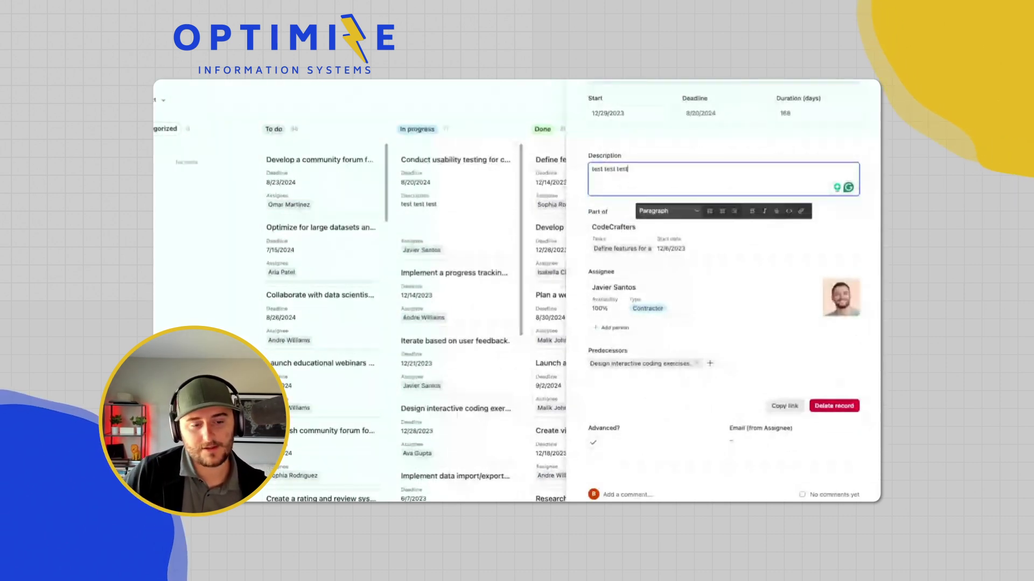
# Scroll through the record to check the Description in the Advanced Visibility group
pyautogui.scroll(-5, 691, 431)
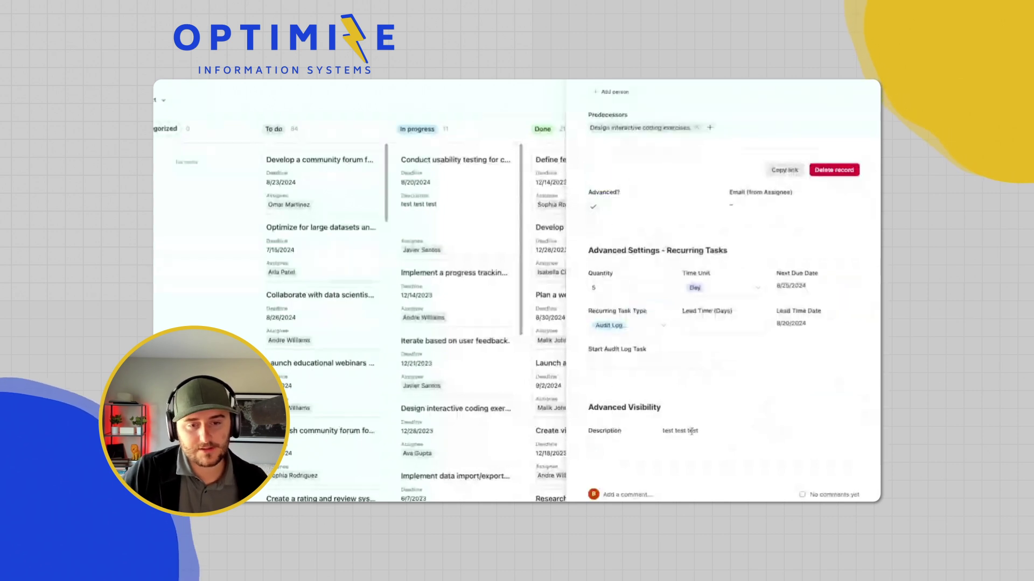
pyautogui.scroll(3, 695, 432)
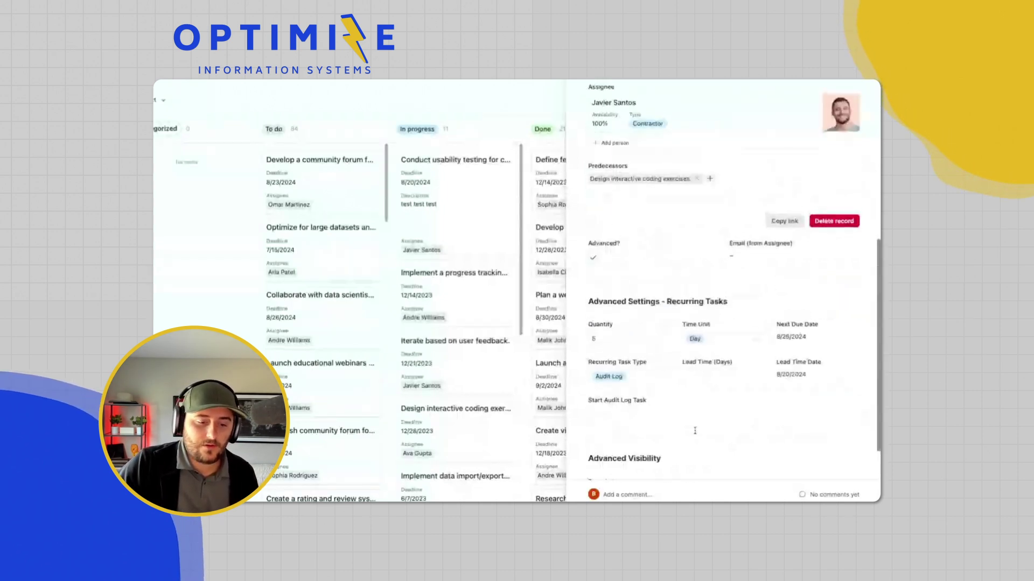
pyautogui.scroll(-2, 695, 430)
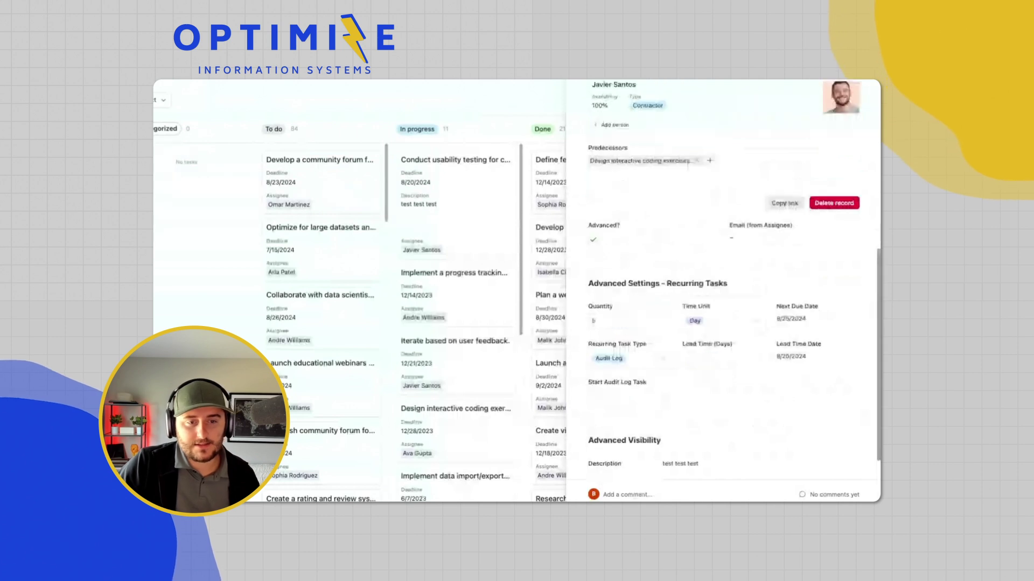
pyautogui.scroll(-1, 695, 431)
pyautogui.scroll(3, 695, 430)
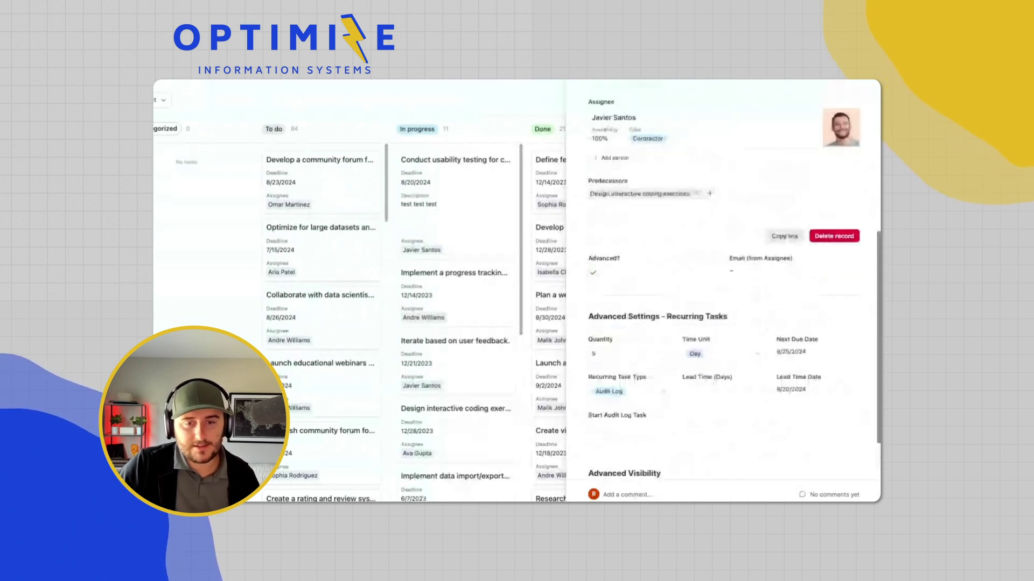
pyautogui.scroll(2, 695, 431)
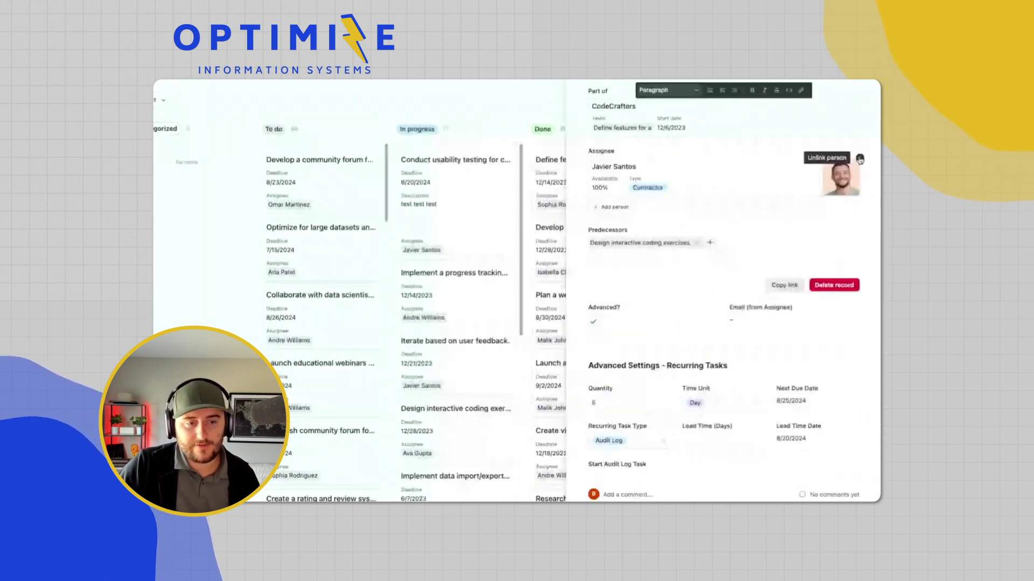
# Replace the task's assignee with a contractor and select their auto-filled email
pyautogui.click(859, 159)
pyautogui.click(614, 166)
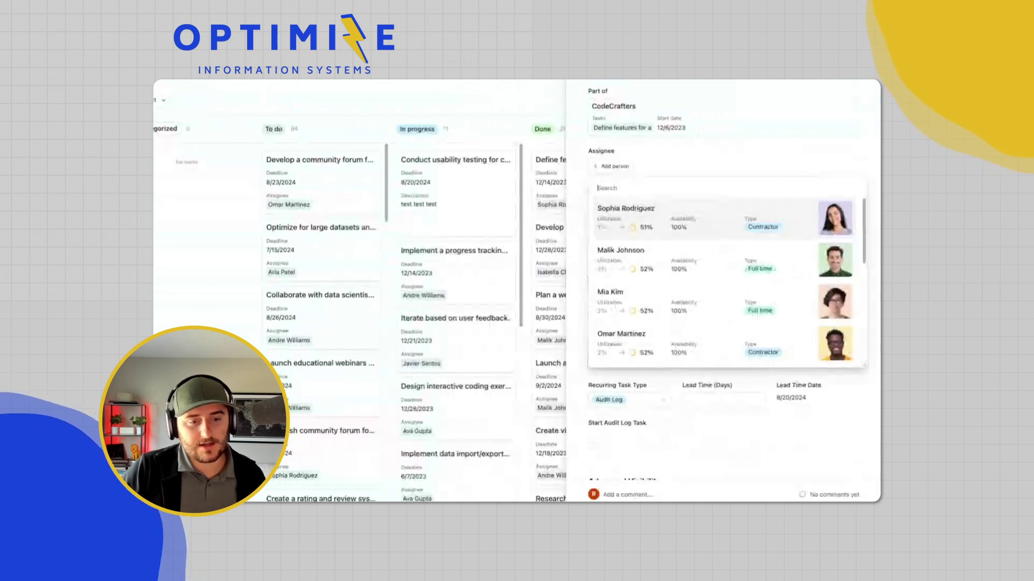
pyautogui.click(626, 213)
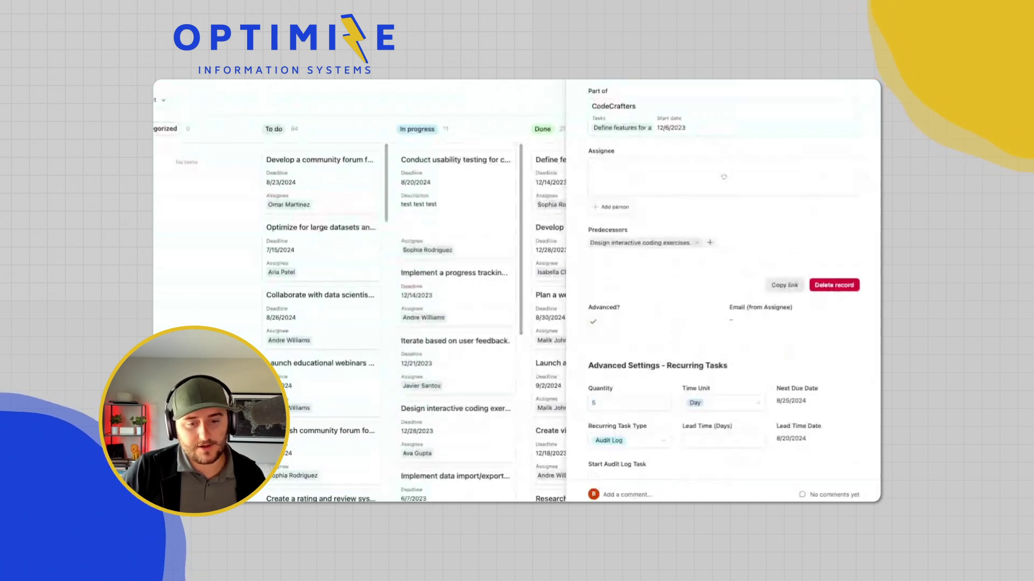
pyautogui.tripleClick(731, 310)
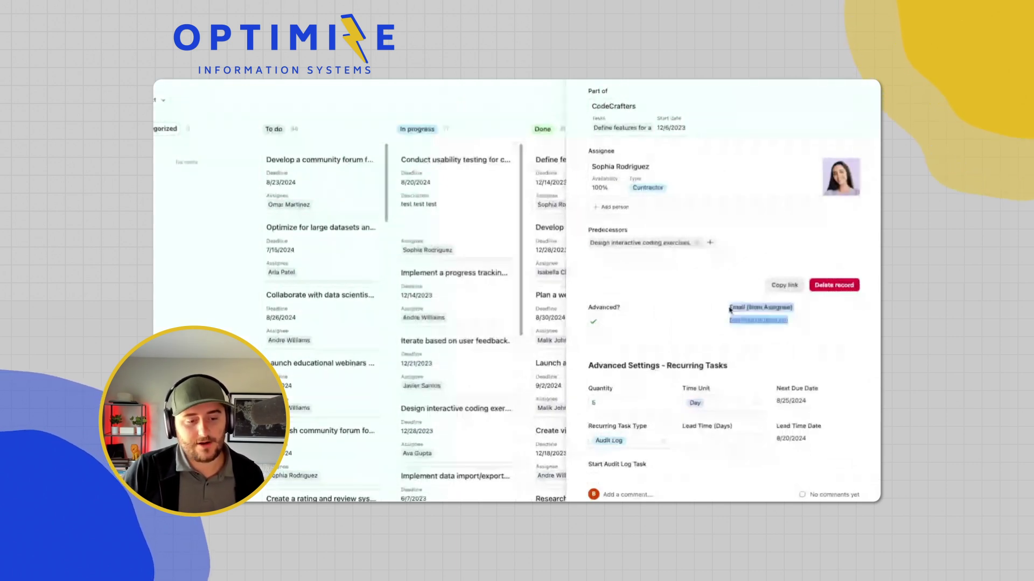
pyautogui.scroll(-5, 628, 397)
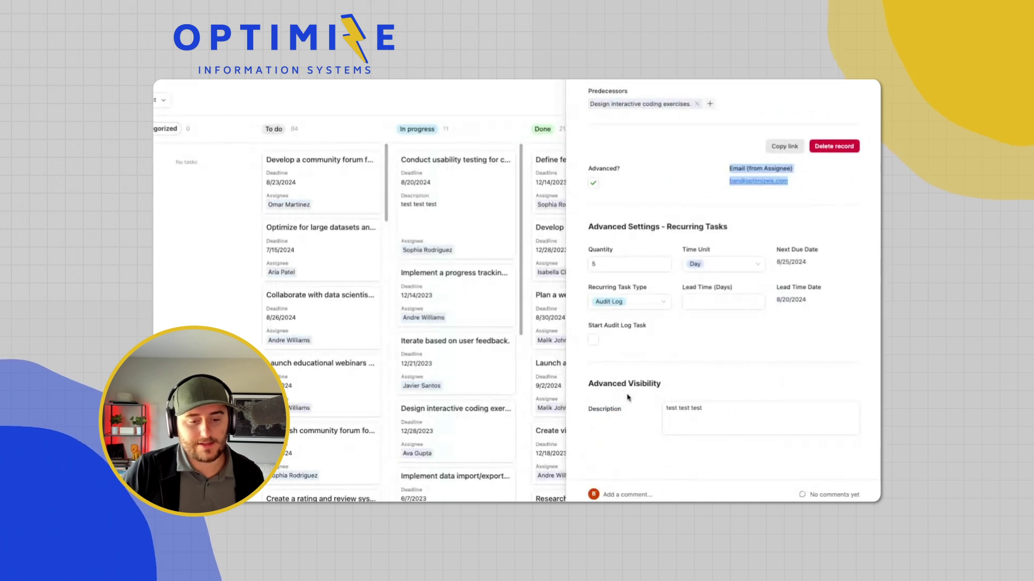
# Highlight the Advanced Visibility heading and start editing its Description text
pyautogui.doubleClick(591, 384)
pyautogui.moveTo(591, 385); pyautogui.dragTo(700, 404)
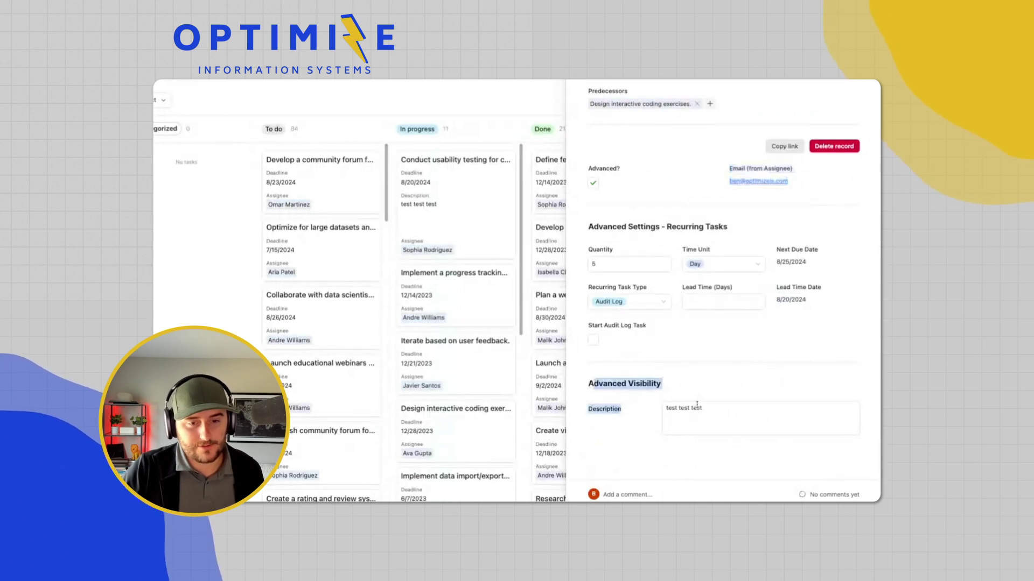
pyautogui.click(710, 409)
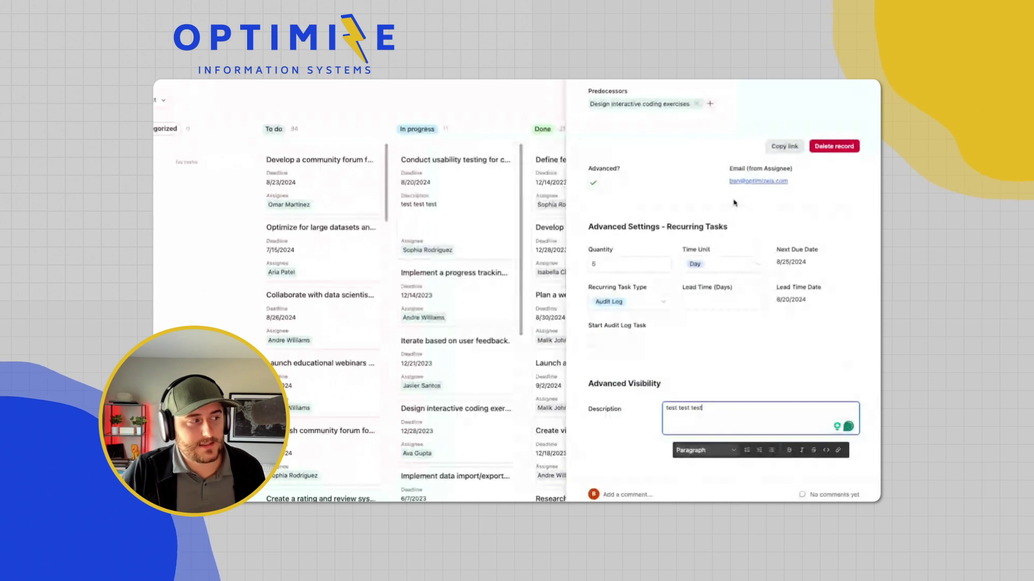
pyautogui.scroll(1, 734, 203)
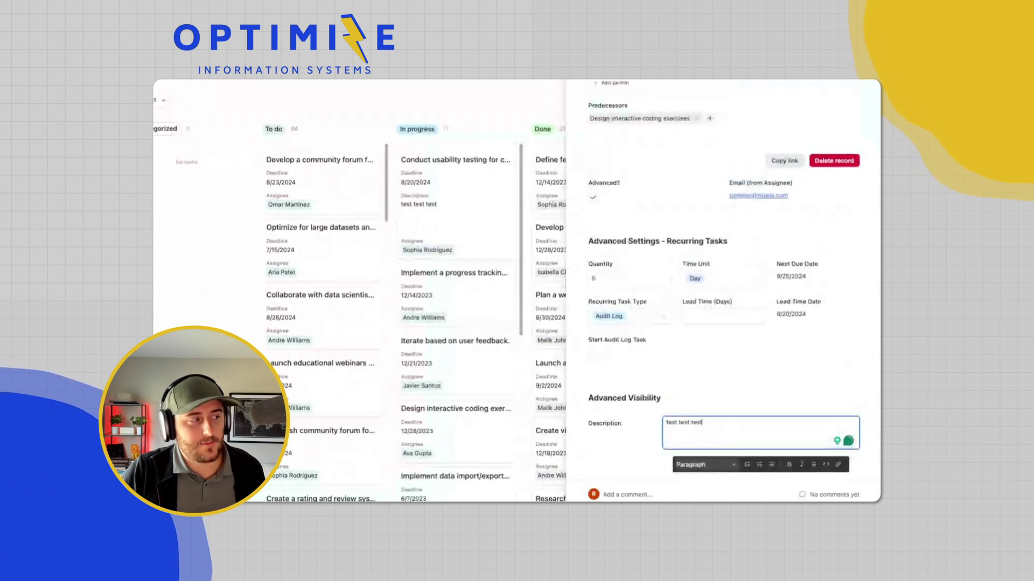
# Finish the Description edit and scroll to the Advanced Settings and Advanced Visibility groups
pyautogui.click(705, 308)
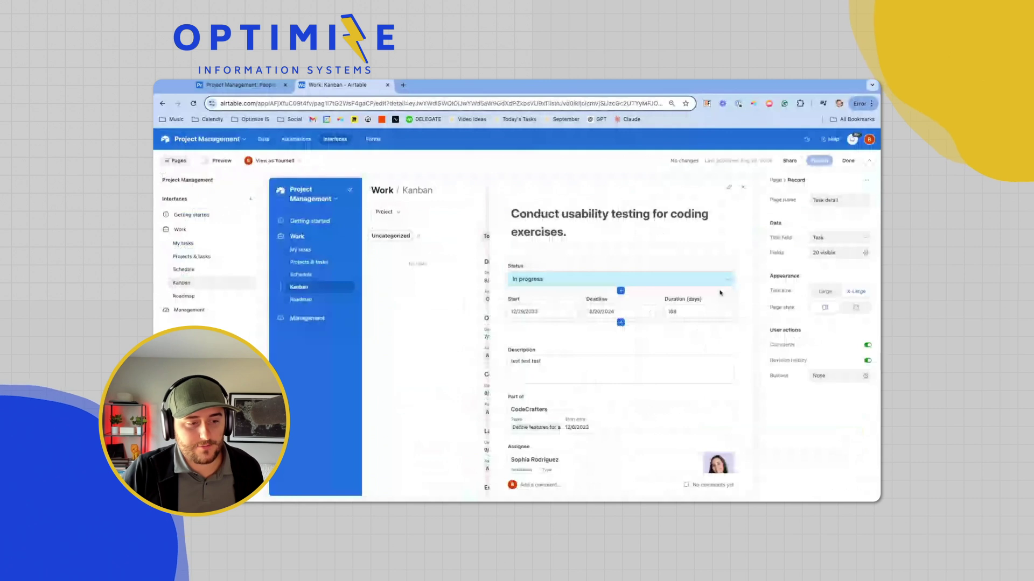
pyautogui.scroll(-2, 677, 357)
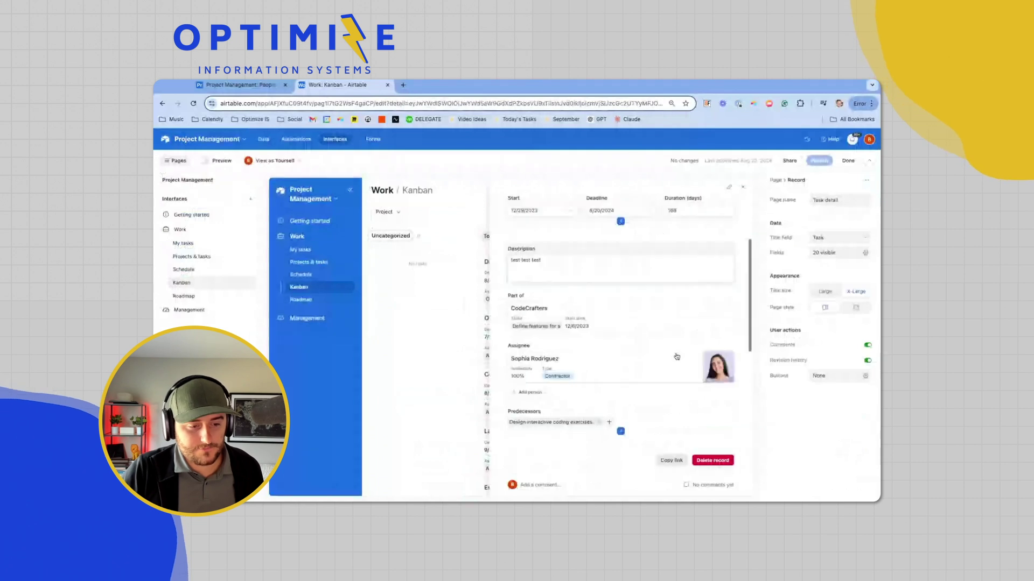
pyautogui.scroll(-5, 676, 357)
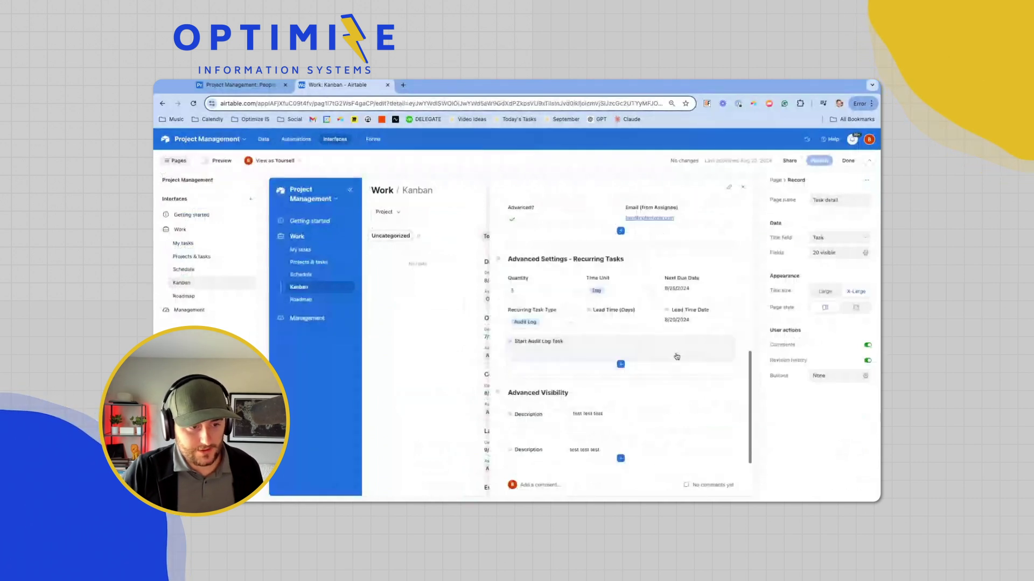
pyautogui.scroll(1, 599, 275)
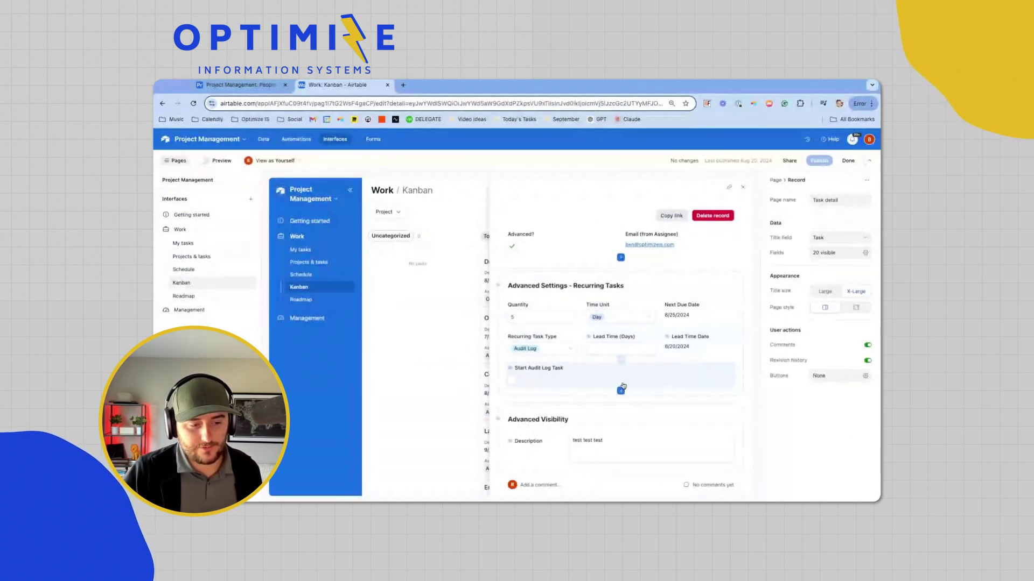
# Inspect the Advanced Visibility group's one-condition rule, then select its first Description field
pyautogui.click(657, 418)
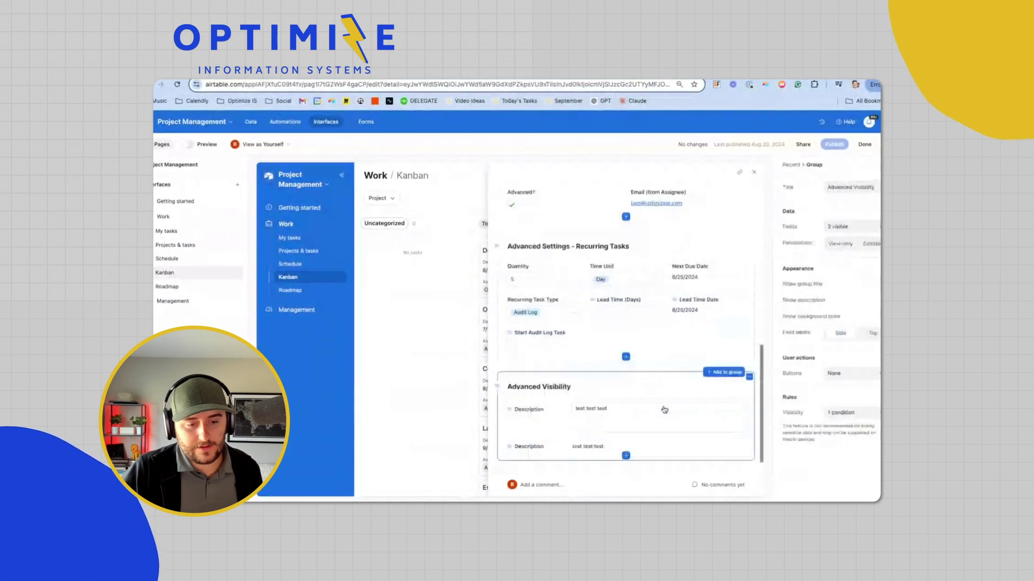
pyautogui.scroll(-1, 664, 410)
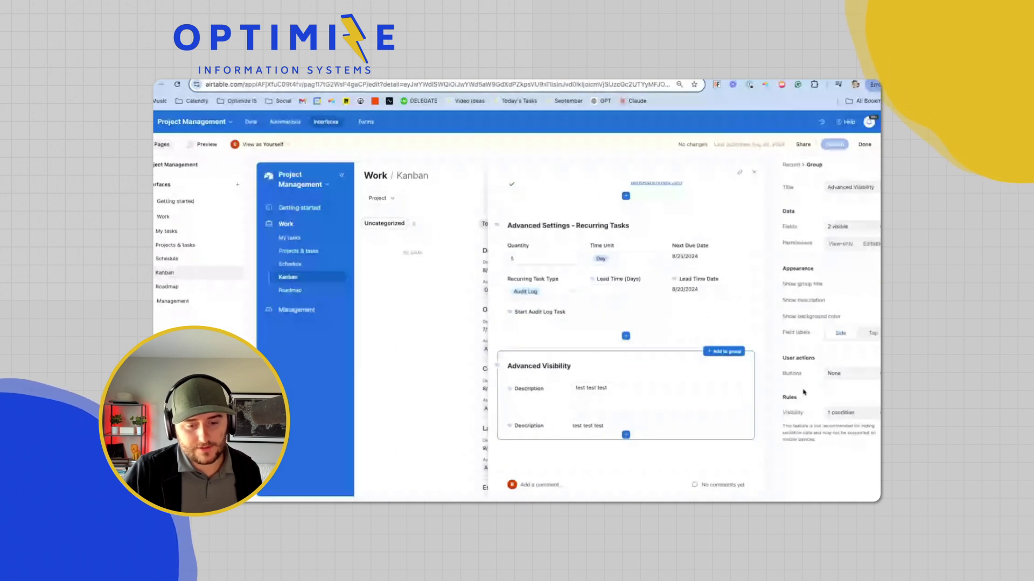
pyautogui.click(844, 414)
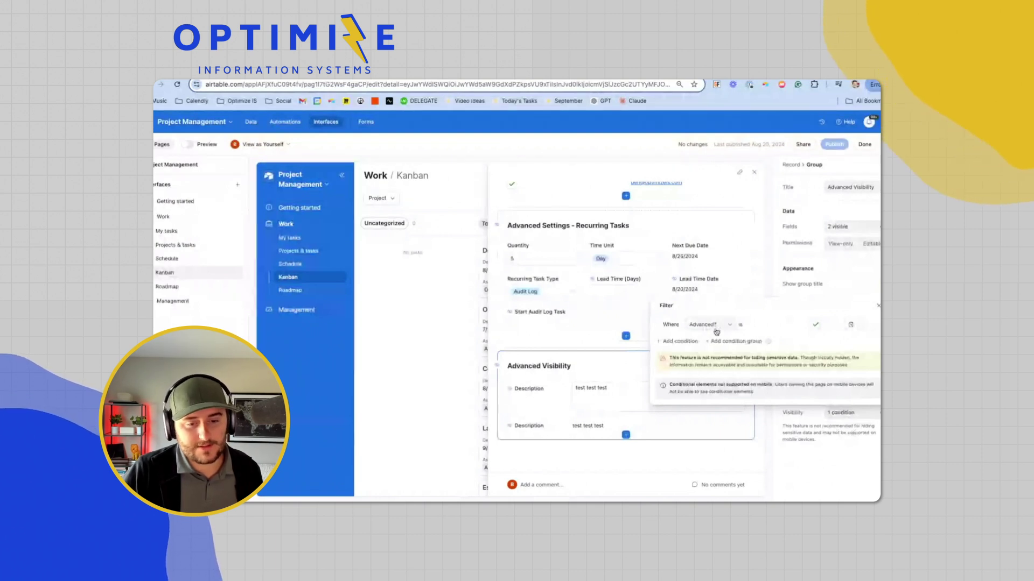
pyautogui.click(794, 430)
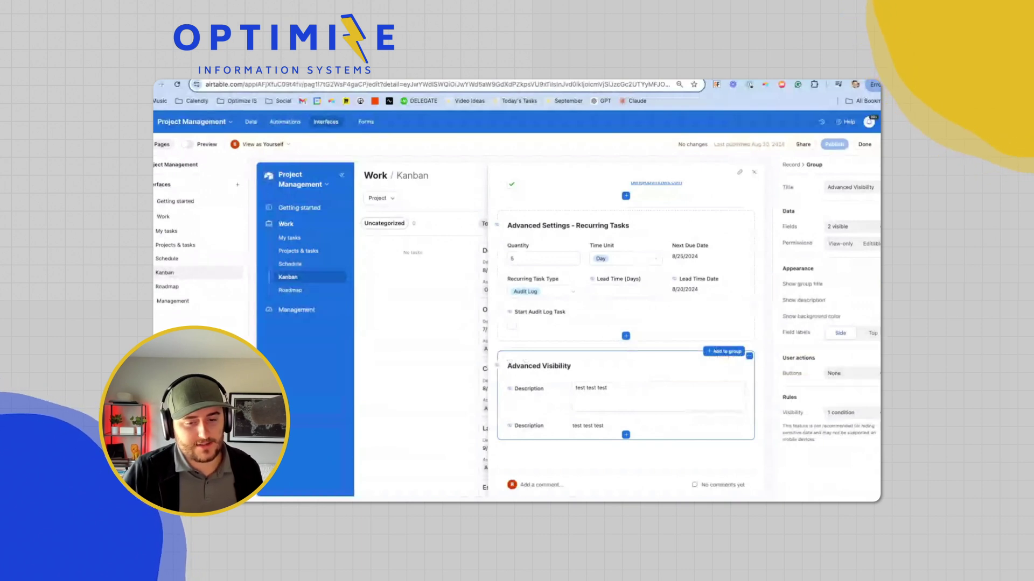
pyautogui.click(624, 397)
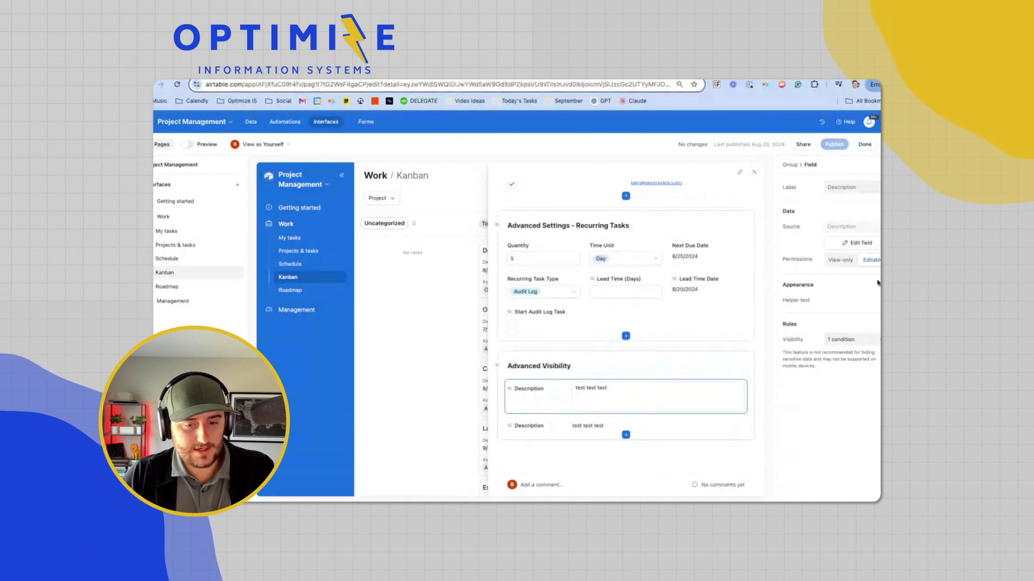
# Review both Description rules: Email (from Assignee) contains, versus does not contain, current user's email
pyautogui.click(844, 340)
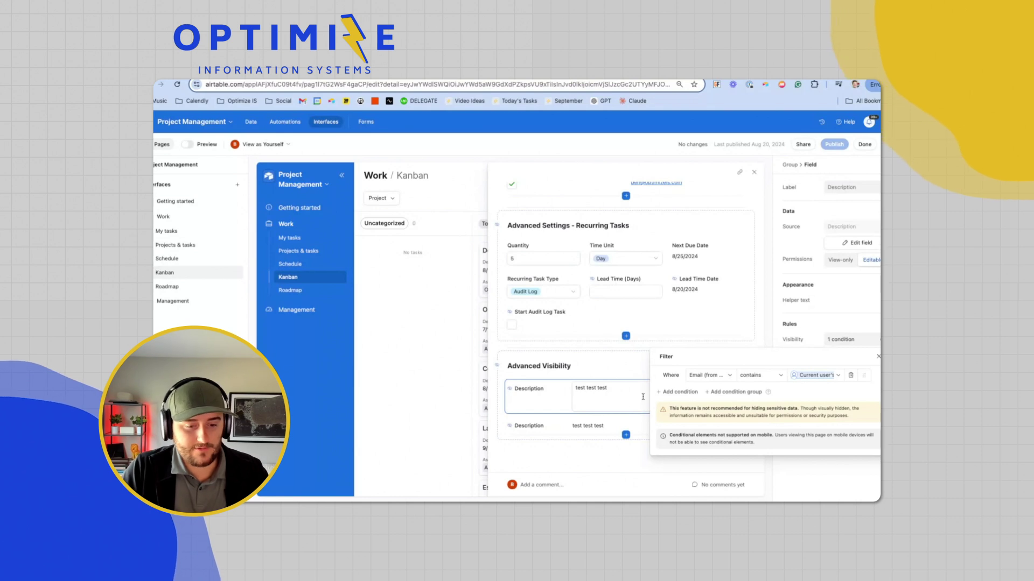
pyautogui.click(571, 428)
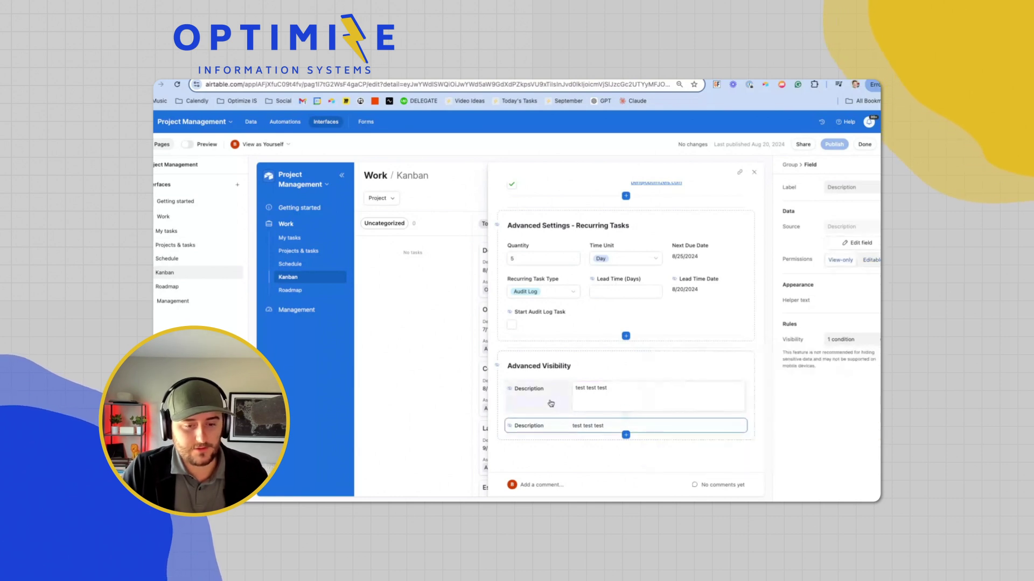
pyautogui.click(842, 340)
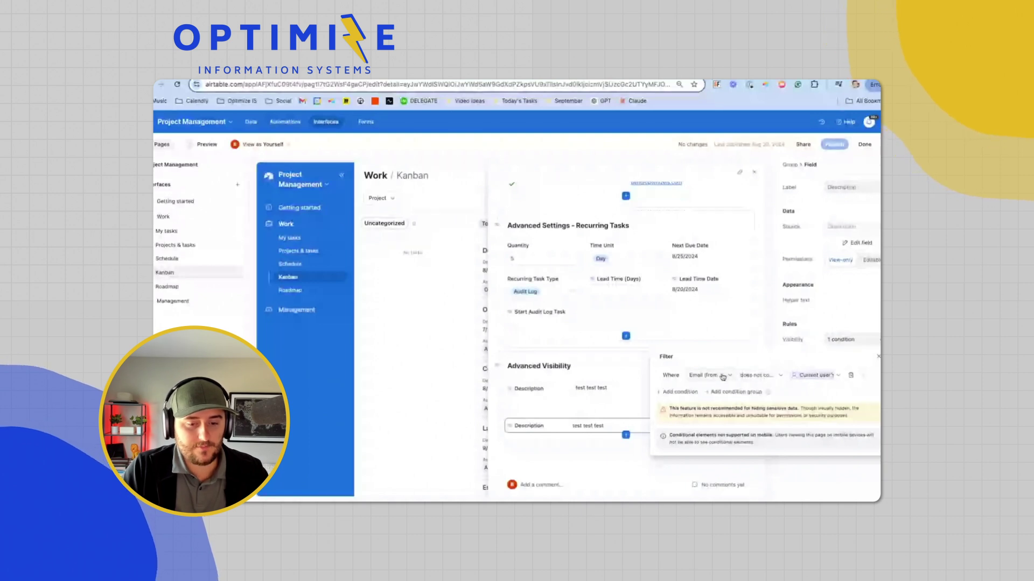
pyautogui.click(810, 377)
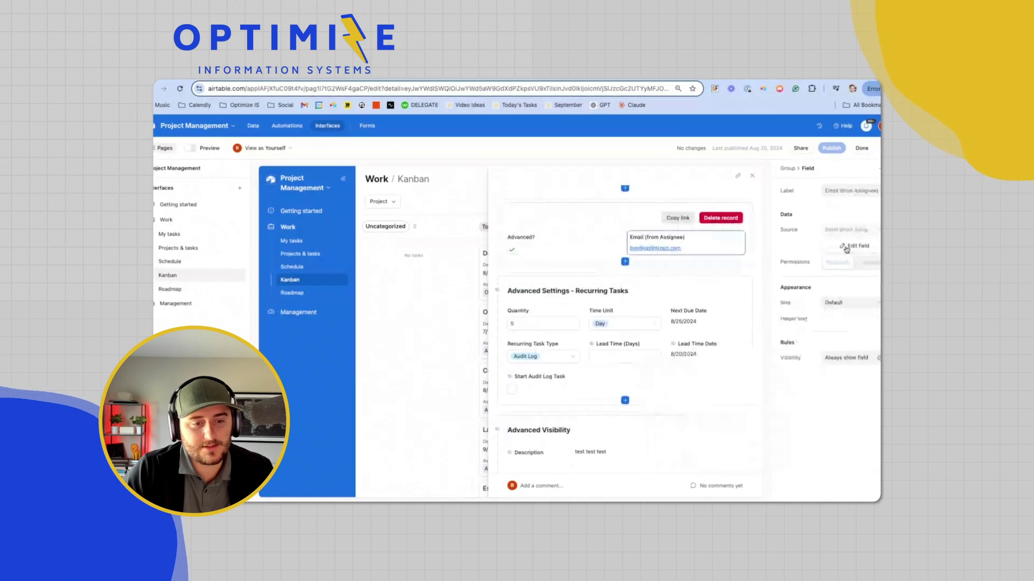
pyautogui.click(859, 242)
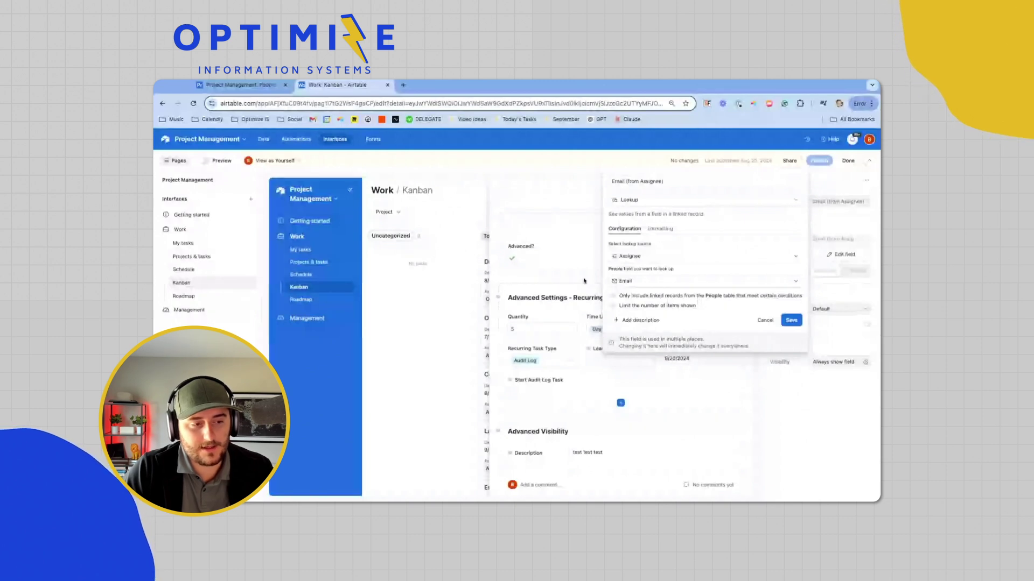
# Close the Email (from Assignee) lookup configuration unchanged, back to the Record settings
pyautogui.press('Escape')
pyautogui.scroll(-2, 606, 379)
pyautogui.scroll(1, 606, 380)
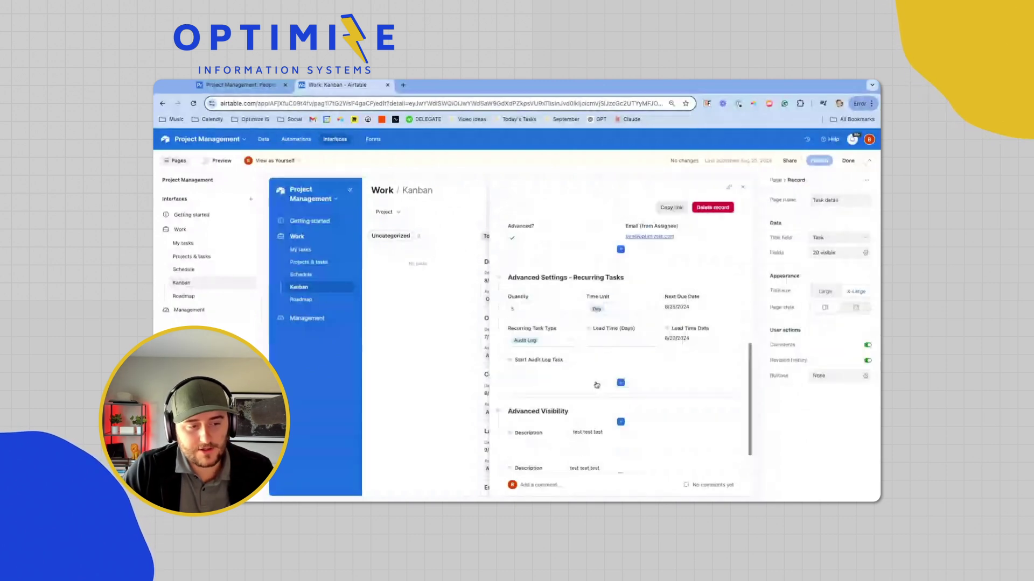
pyautogui.scroll(1, 597, 385)
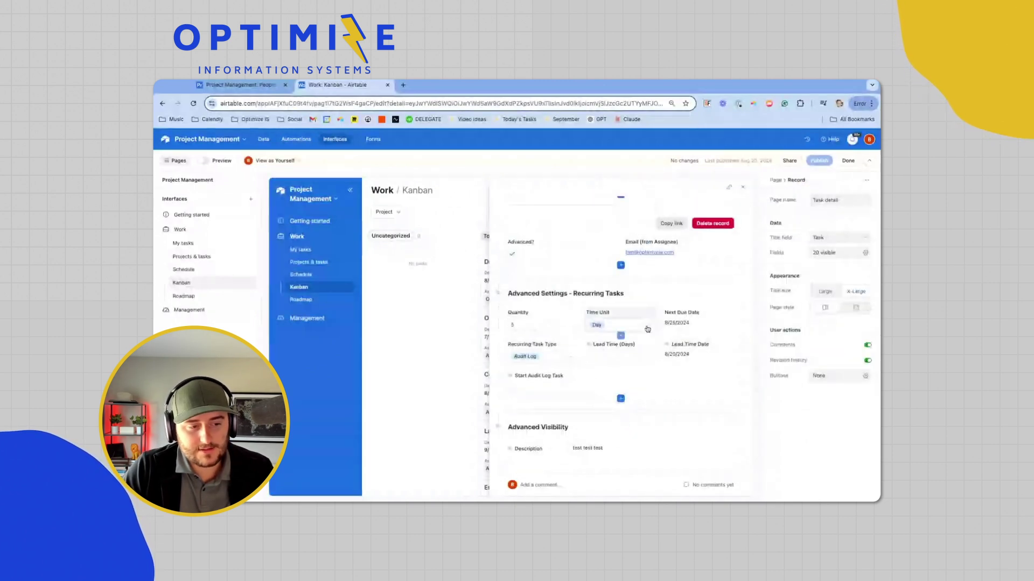
pyautogui.click(549, 286)
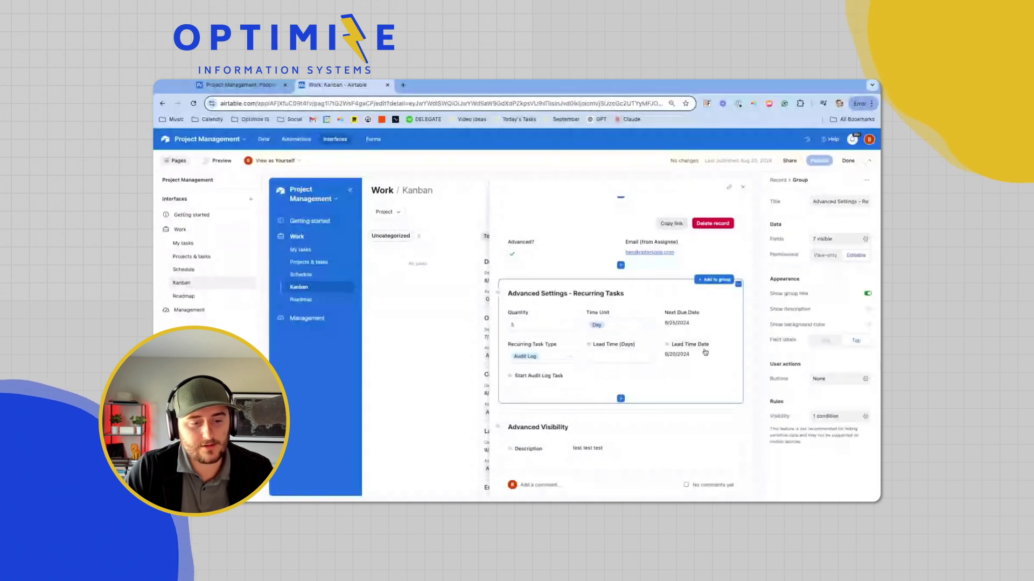
pyautogui.click(590, 348)
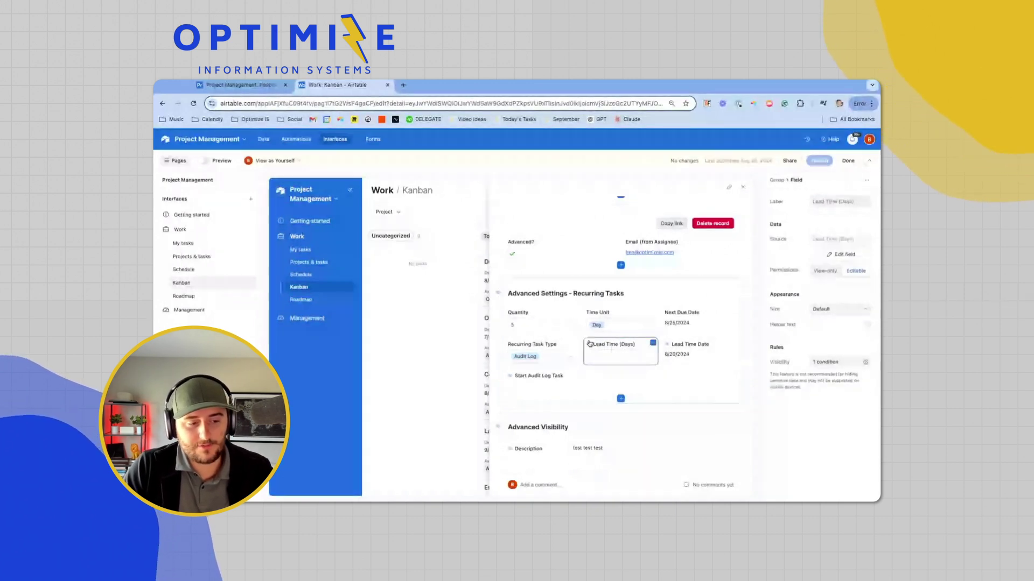
pyautogui.click(532, 344)
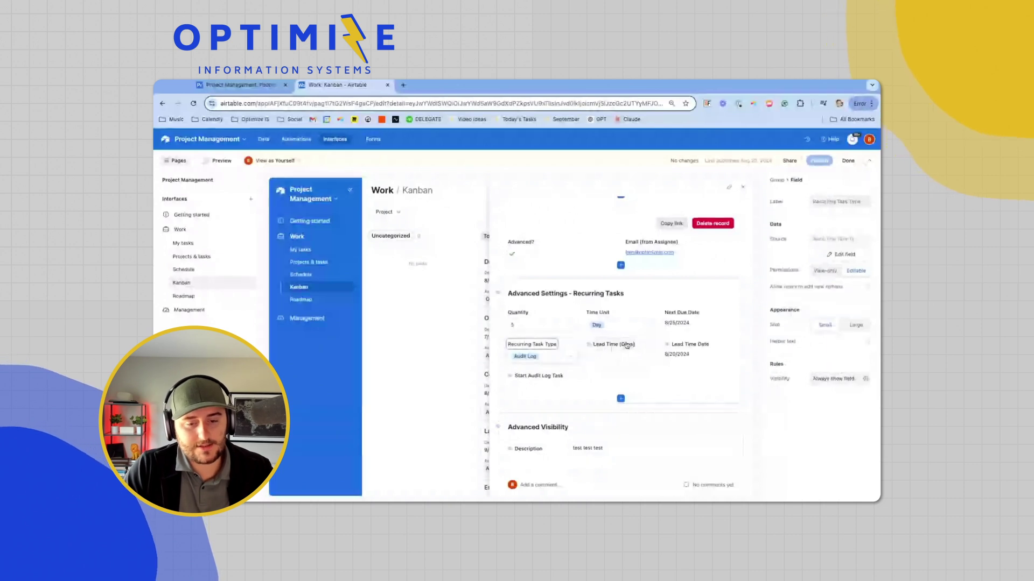
pyautogui.click(626, 345)
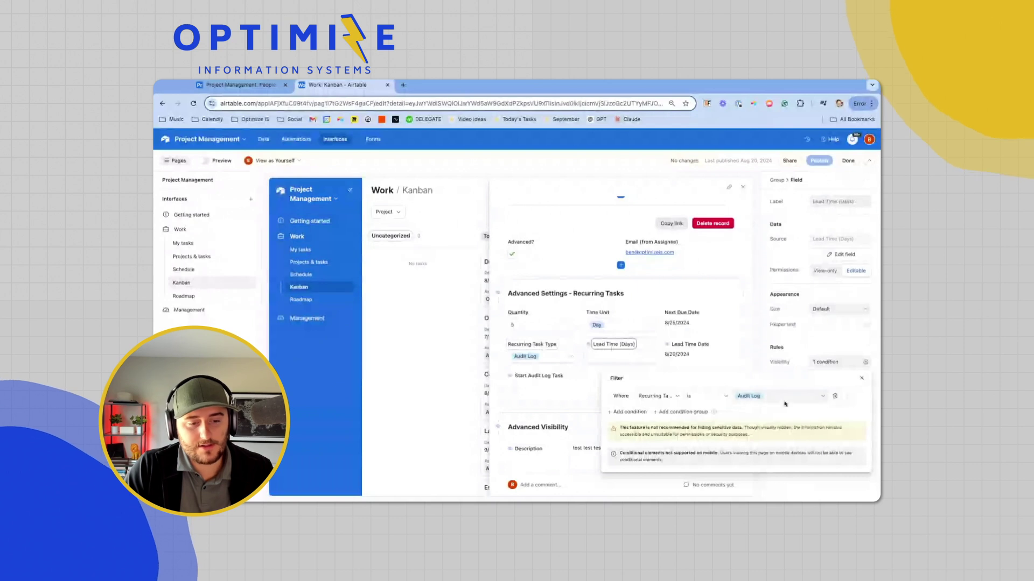
pyautogui.click(717, 352)
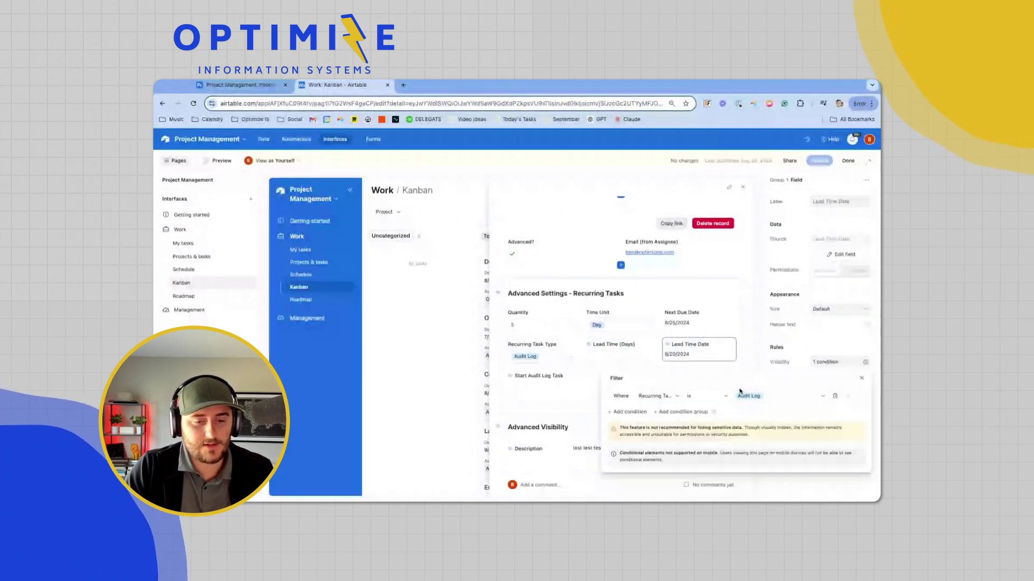
pyautogui.click(751, 321)
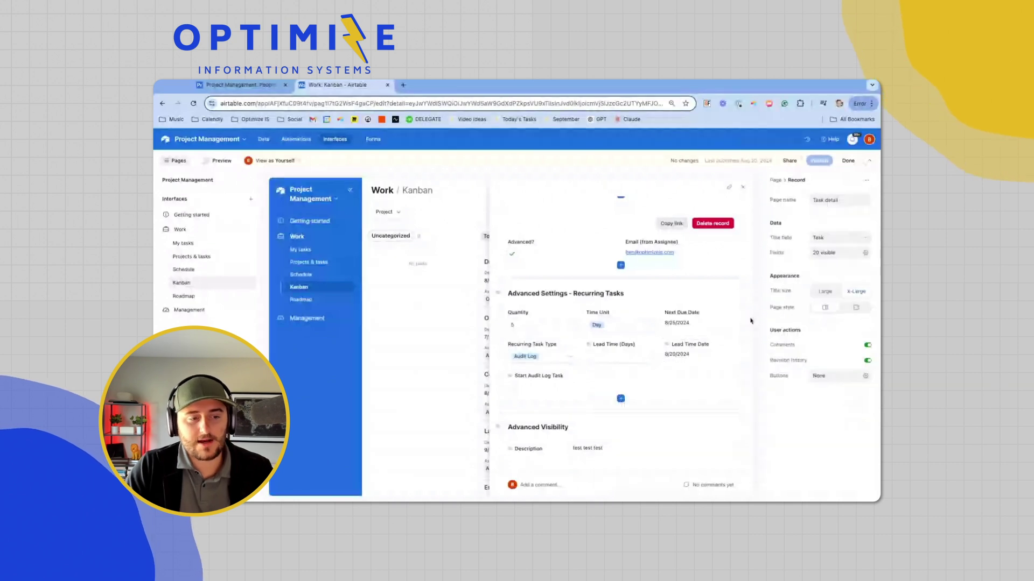
# Exit creator mode with Done to view the Work Kanban board
pyautogui.click(848, 164)
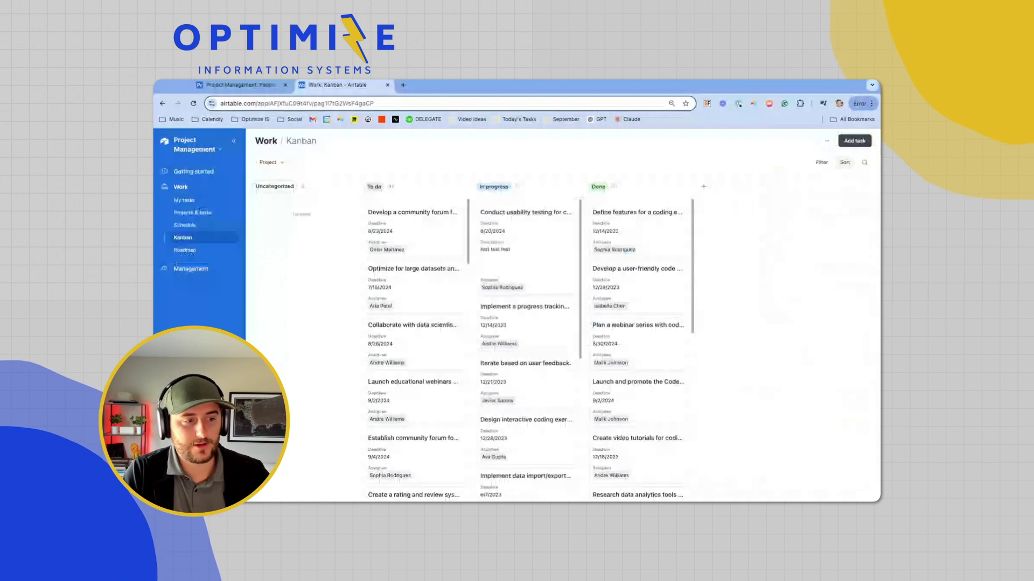